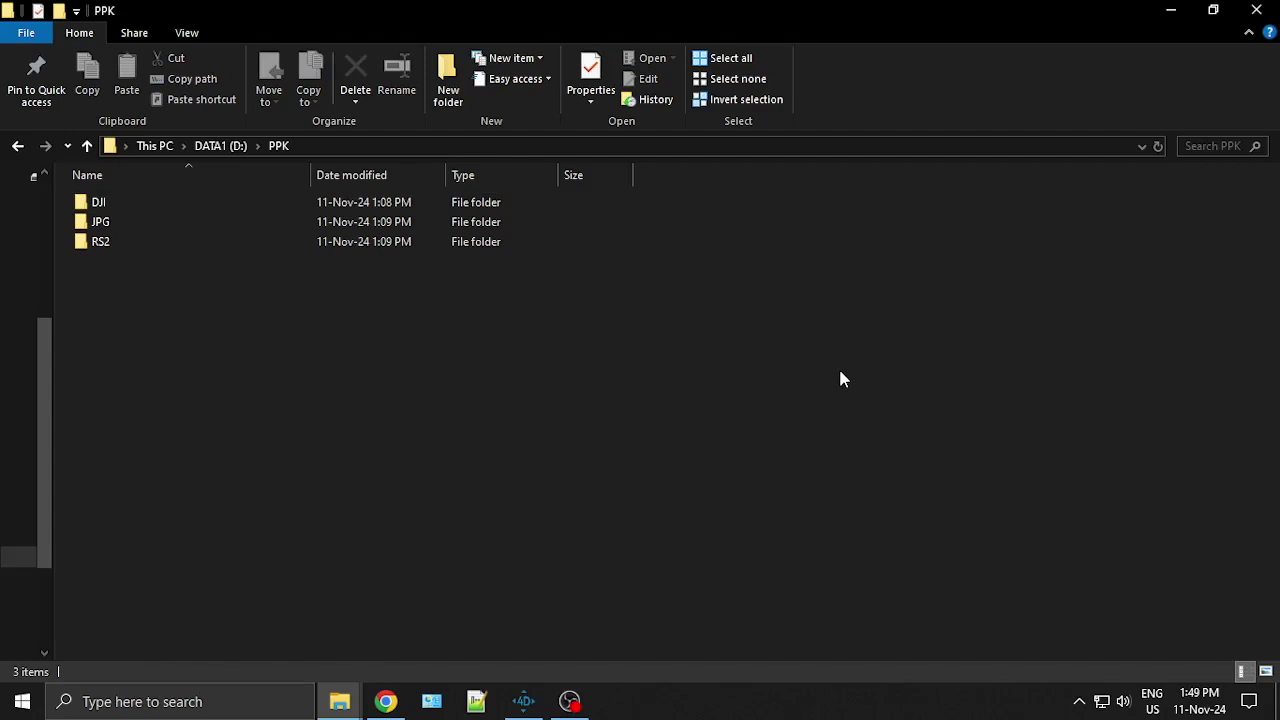
# Examine the contents of the DJI, JPG and RS2 folders inside the PPK folder.
pyautogui.doubleClick(179, 201)
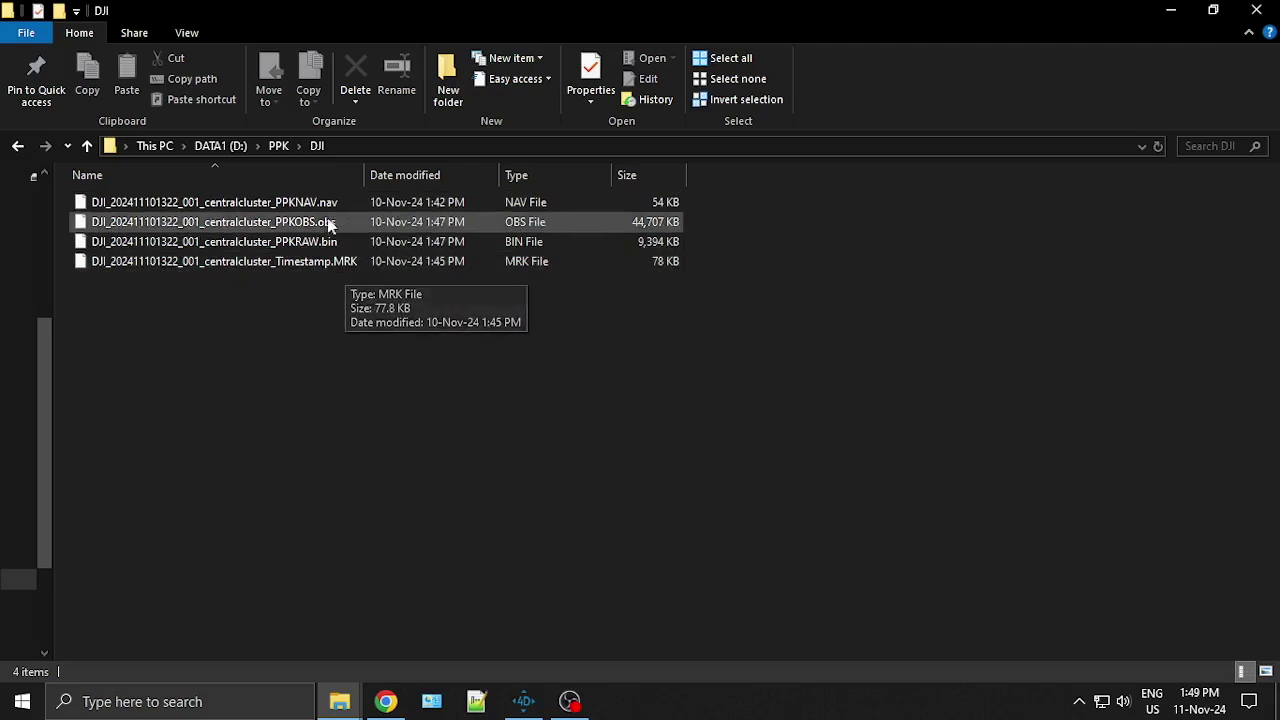
pyautogui.click(278, 146)
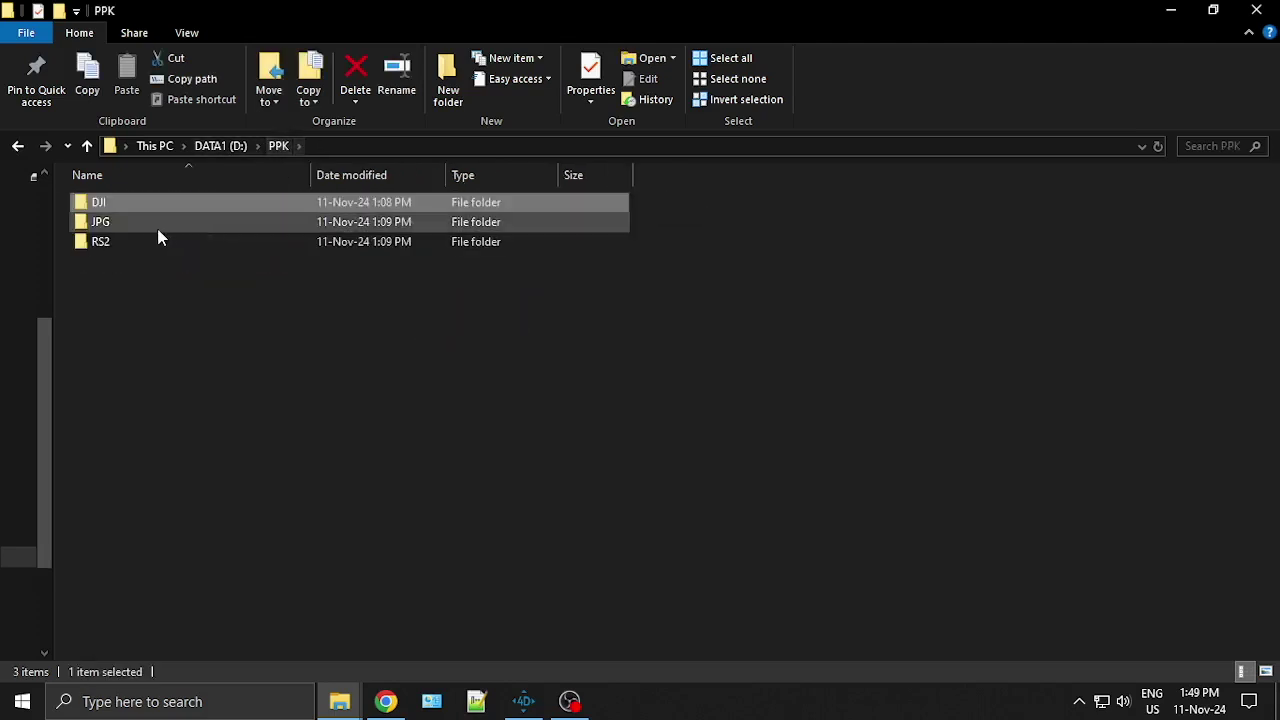
pyautogui.doubleClick(141, 221)
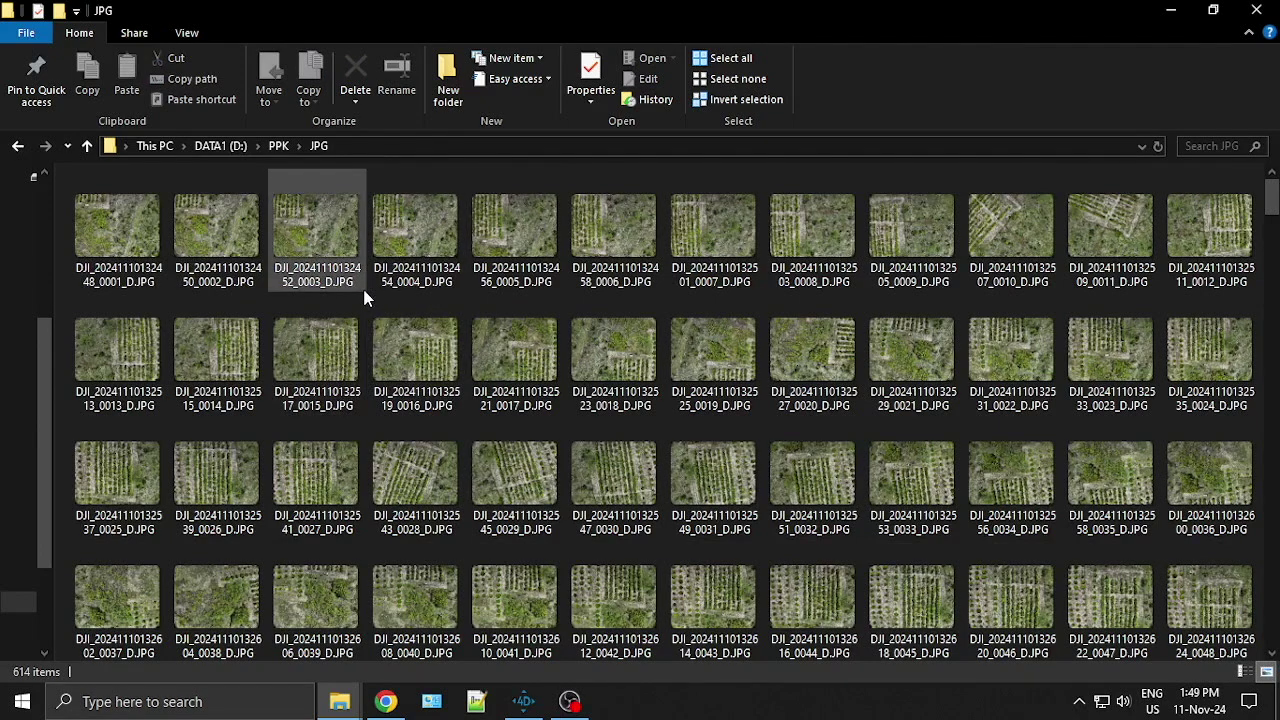
pyautogui.click(277, 147)
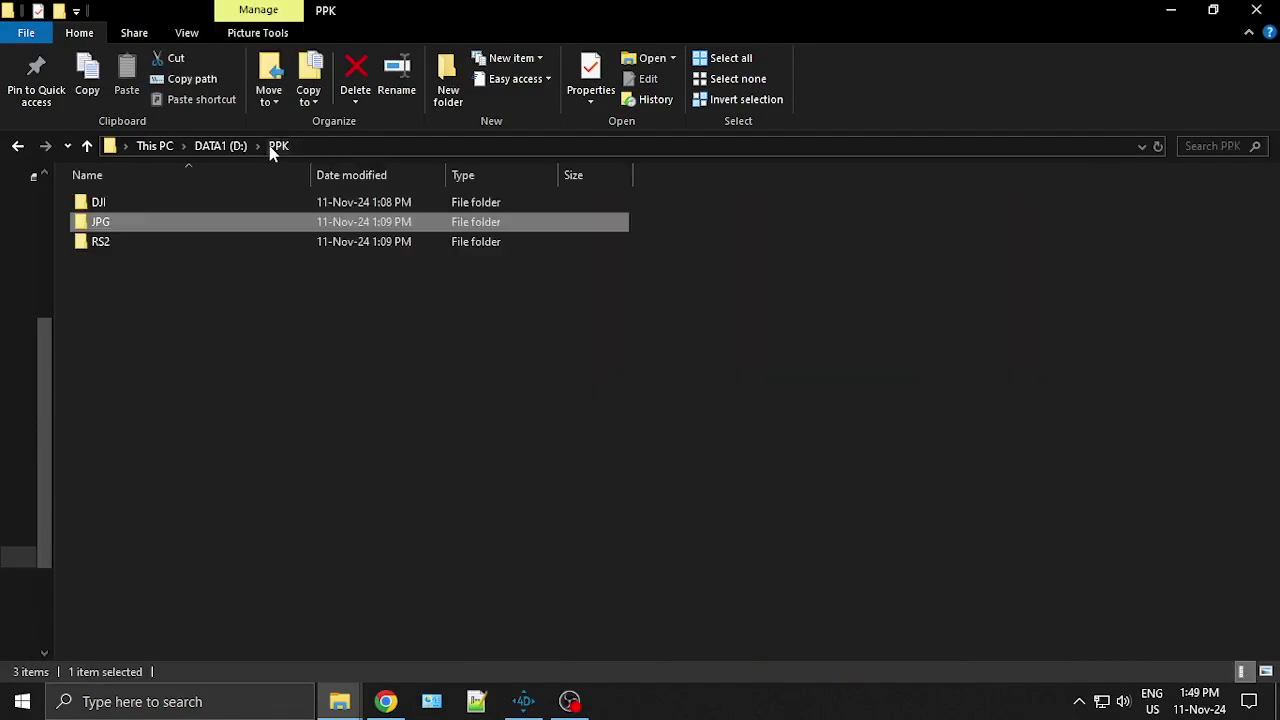
pyautogui.doubleClick(132, 244)
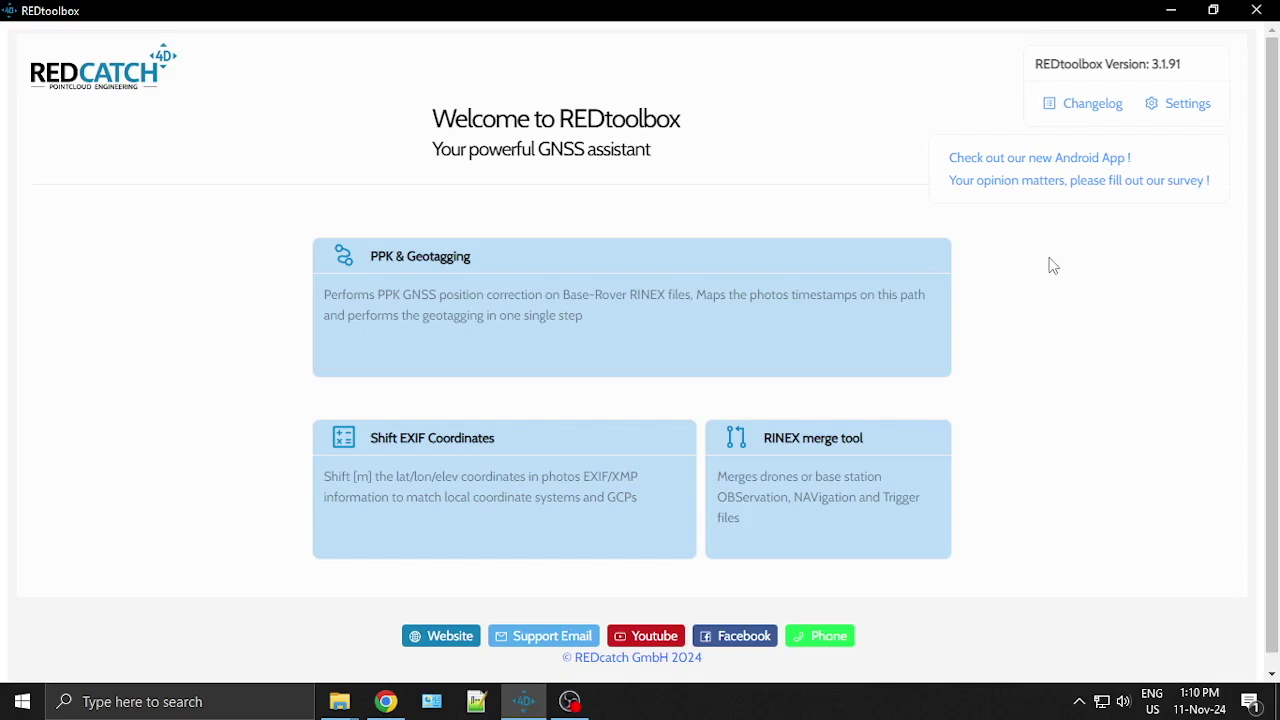
# Start a PPK & Geotagging project, review the device list, and automatically search for the project files.
pyautogui.click(418, 262)
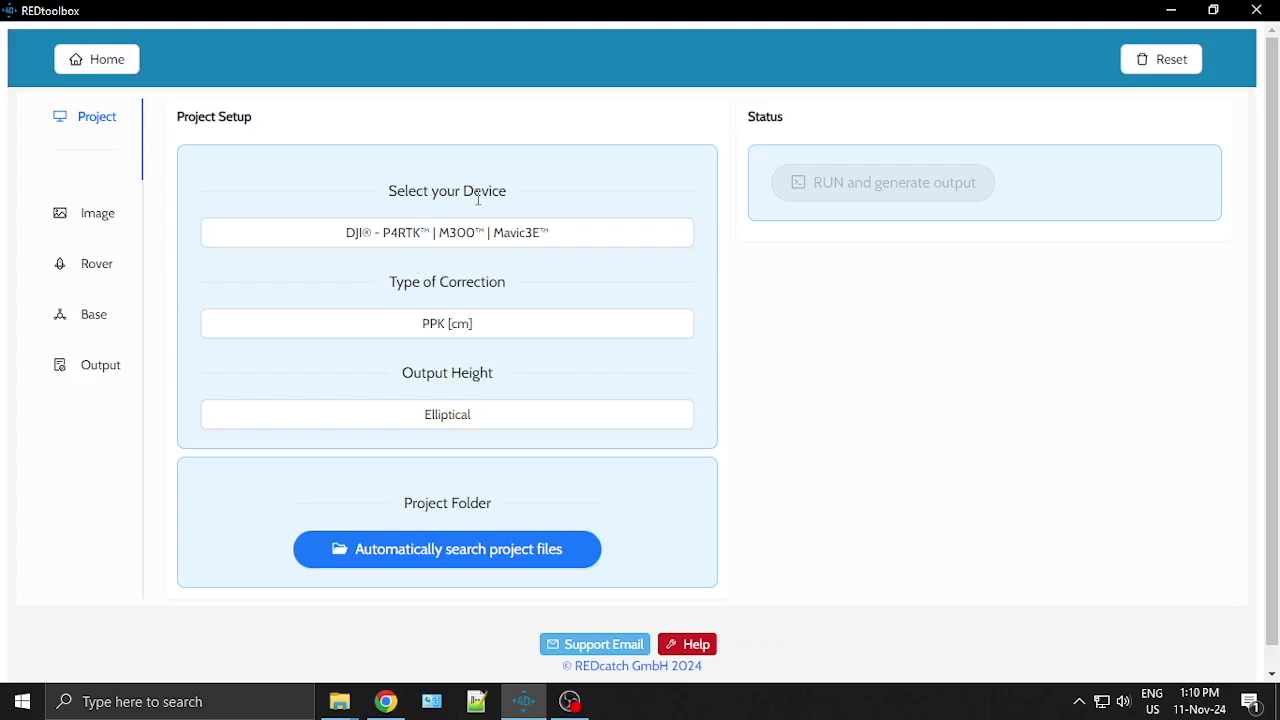
pyautogui.click(449, 244)
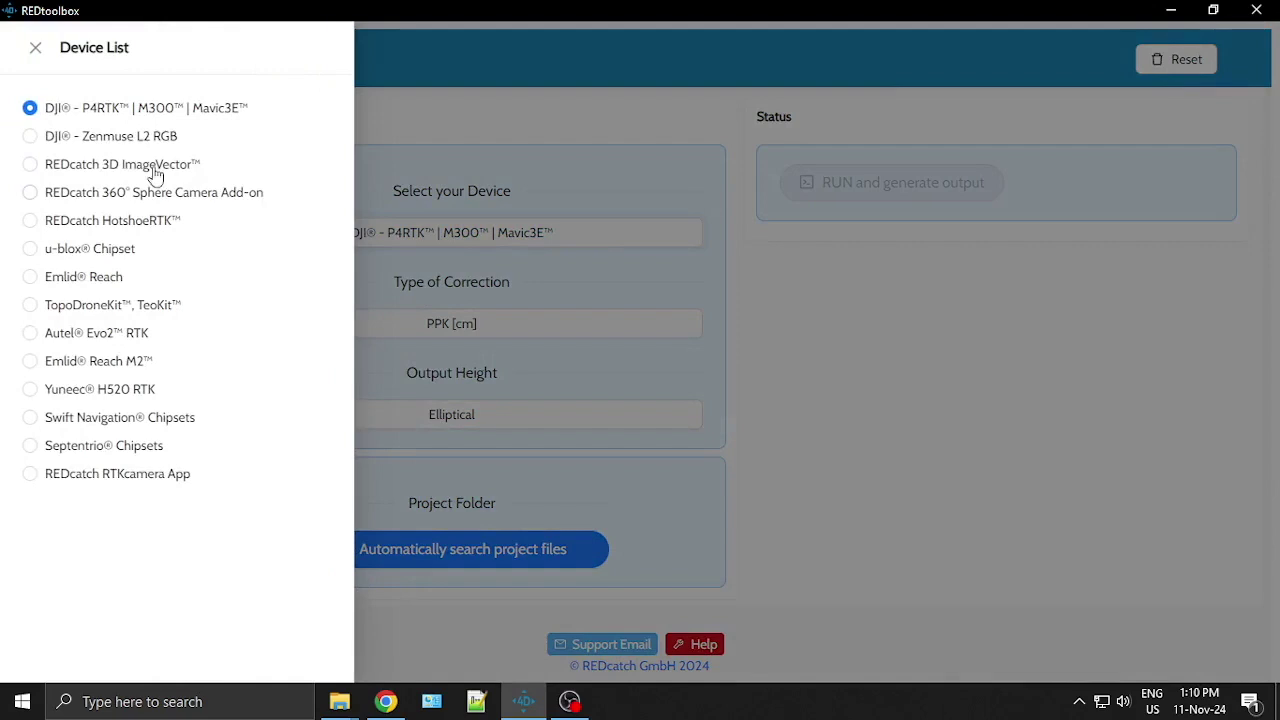
pyautogui.click(35, 50)
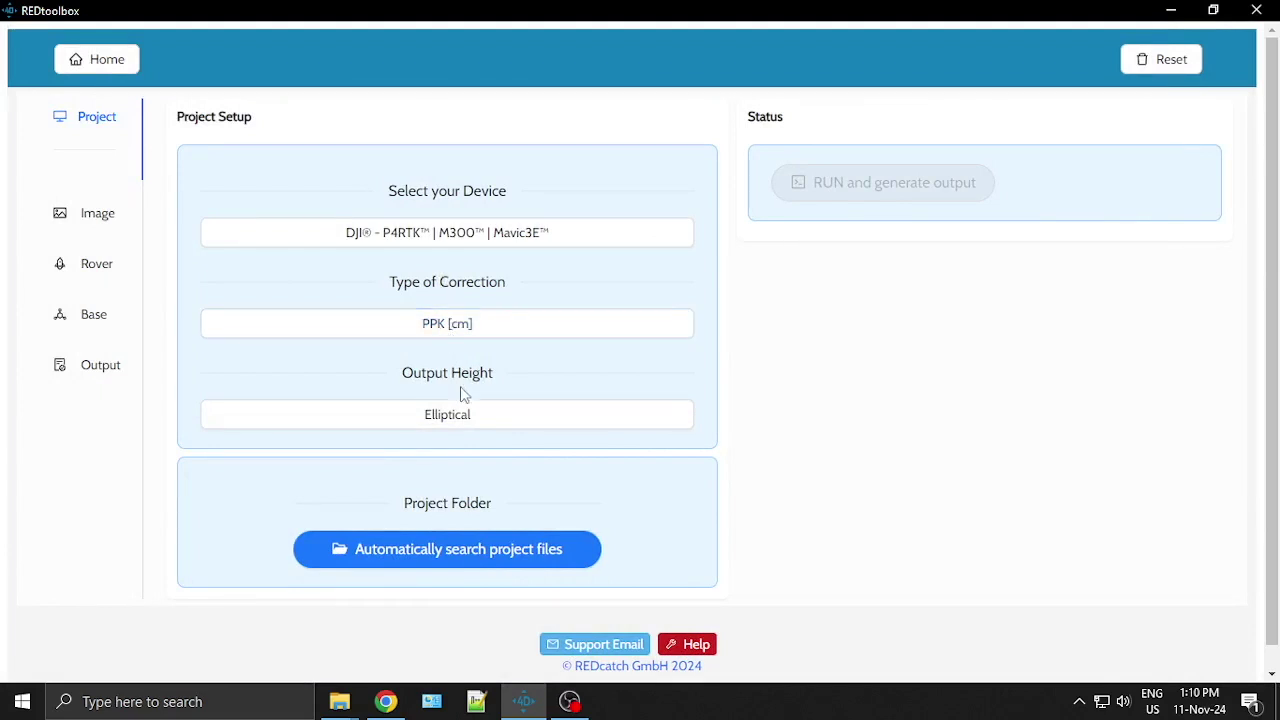
pyautogui.click(474, 533)
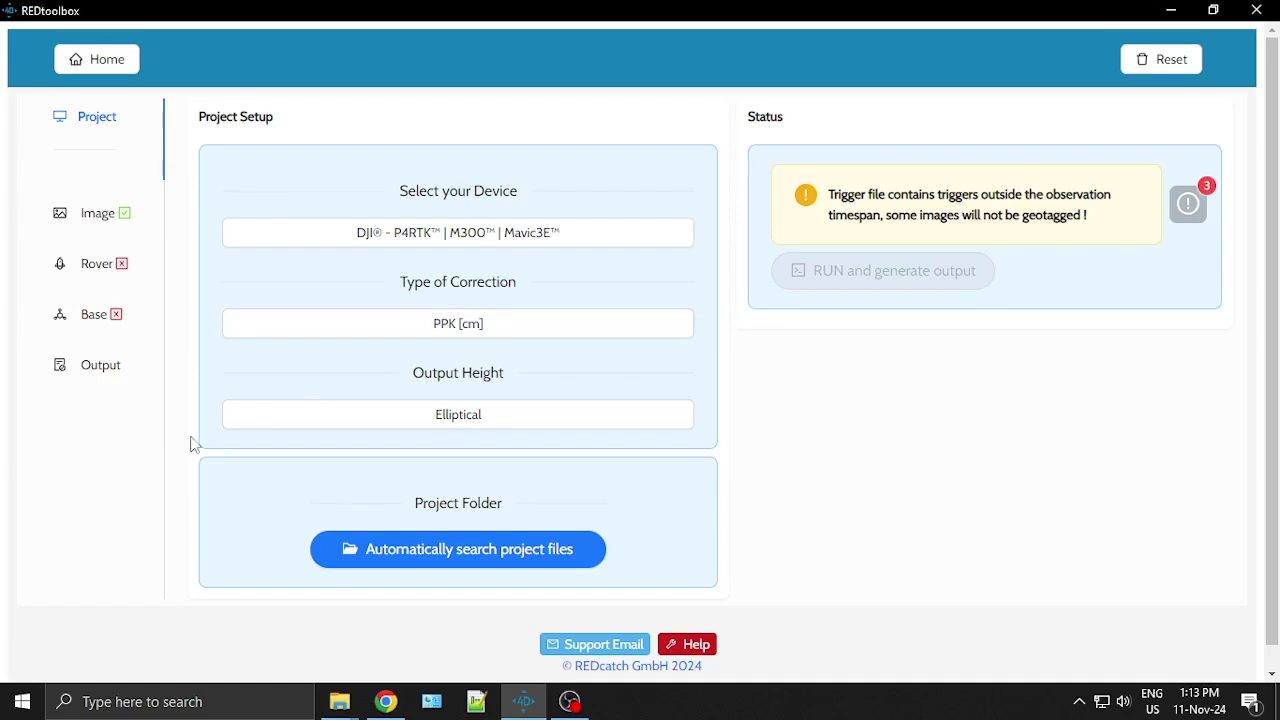
pyautogui.click(95, 277)
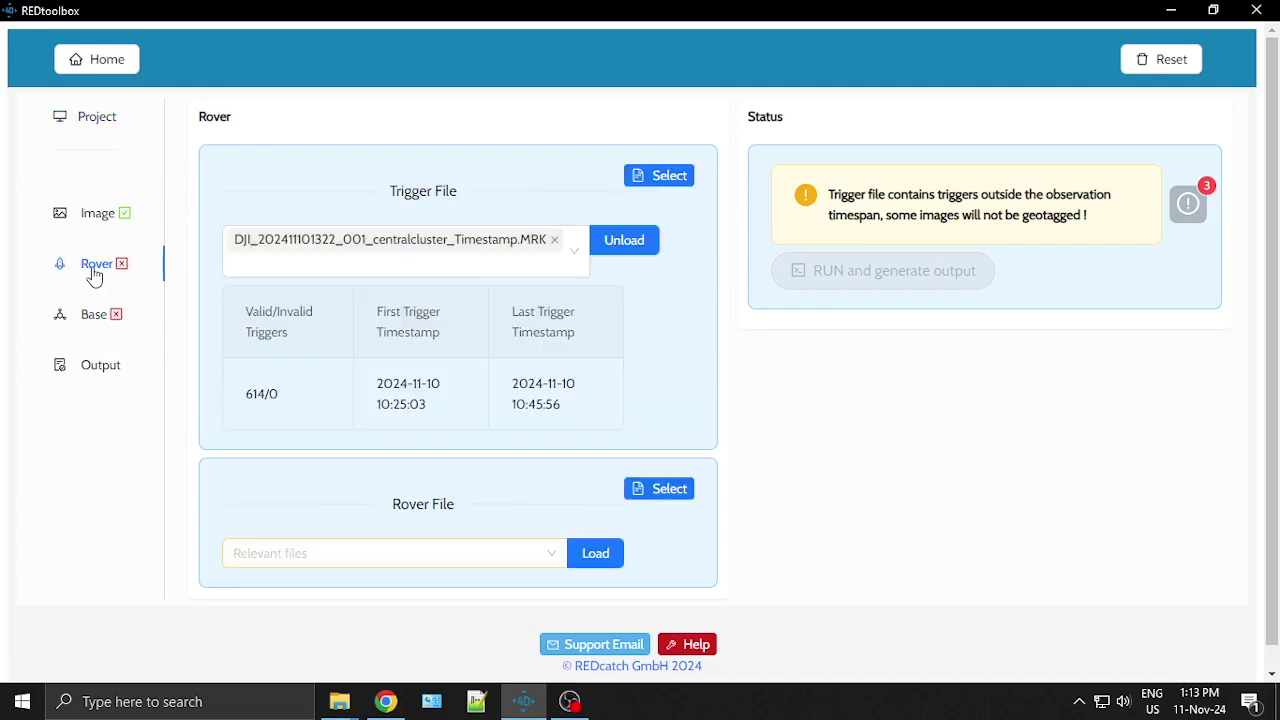
pyautogui.click(657, 495)
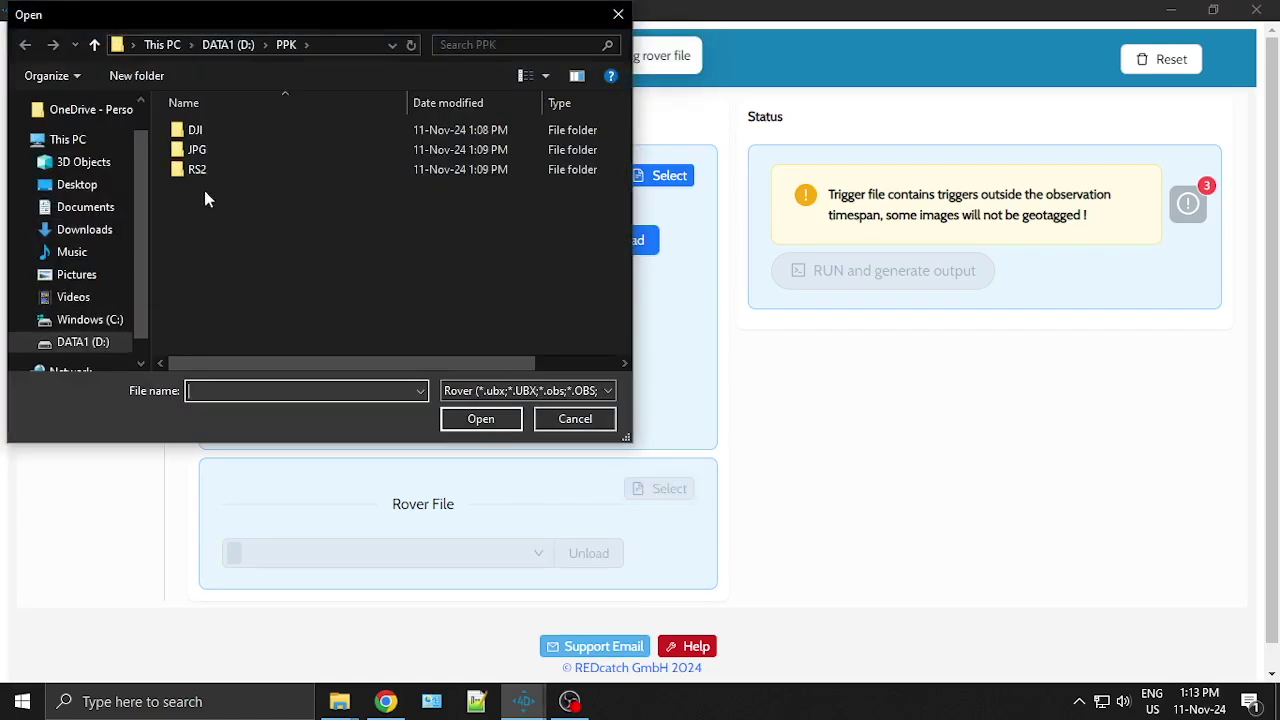
pyautogui.doubleClick(194, 131)
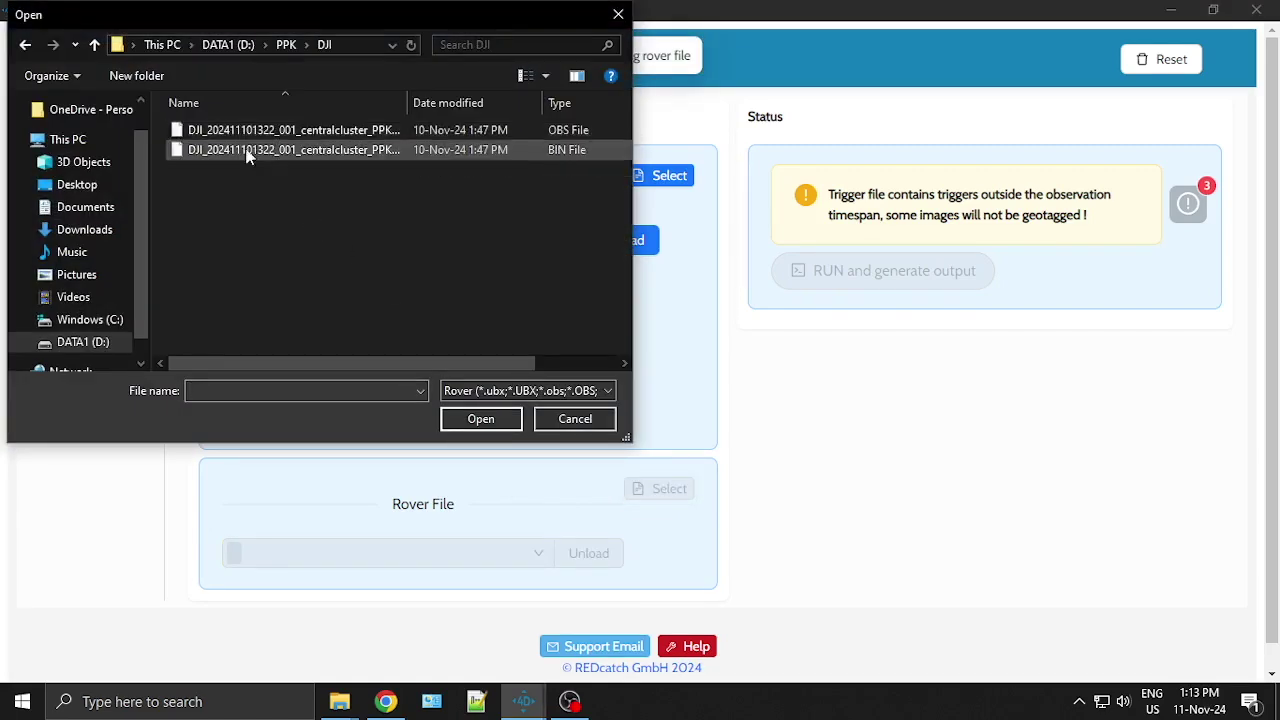
pyautogui.doubleClick(408, 103)
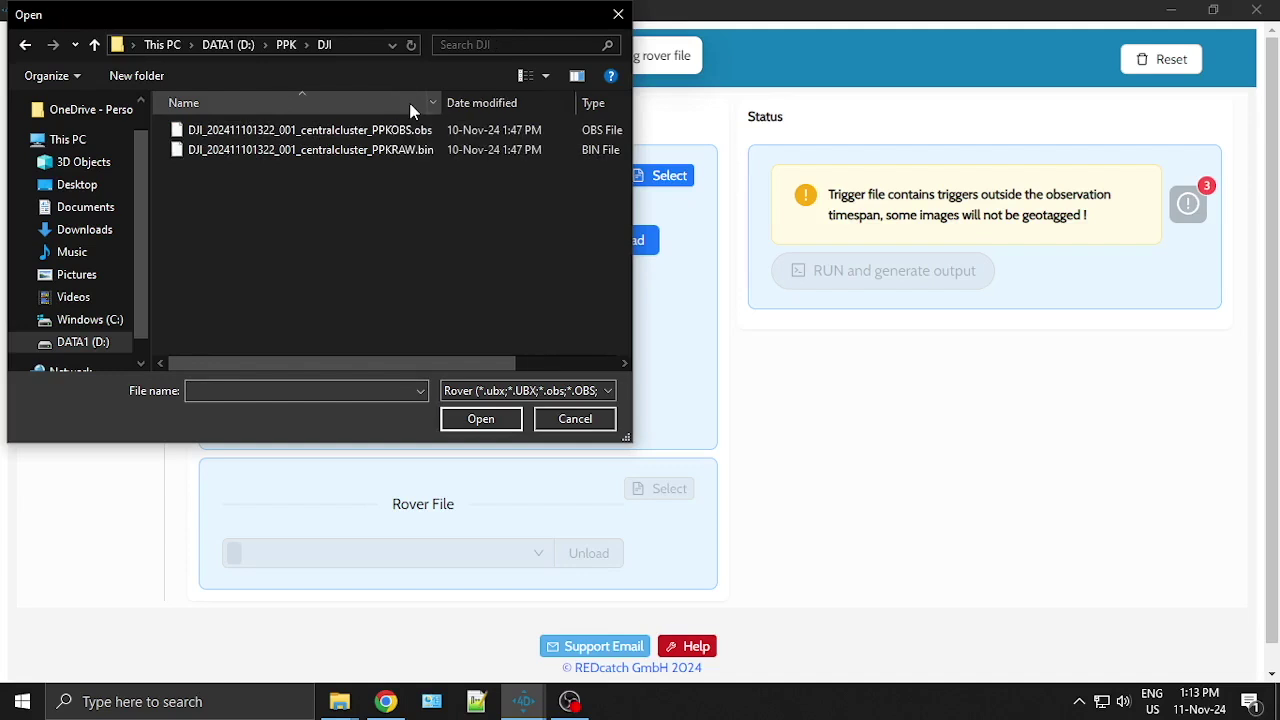
pyautogui.click(368, 152)
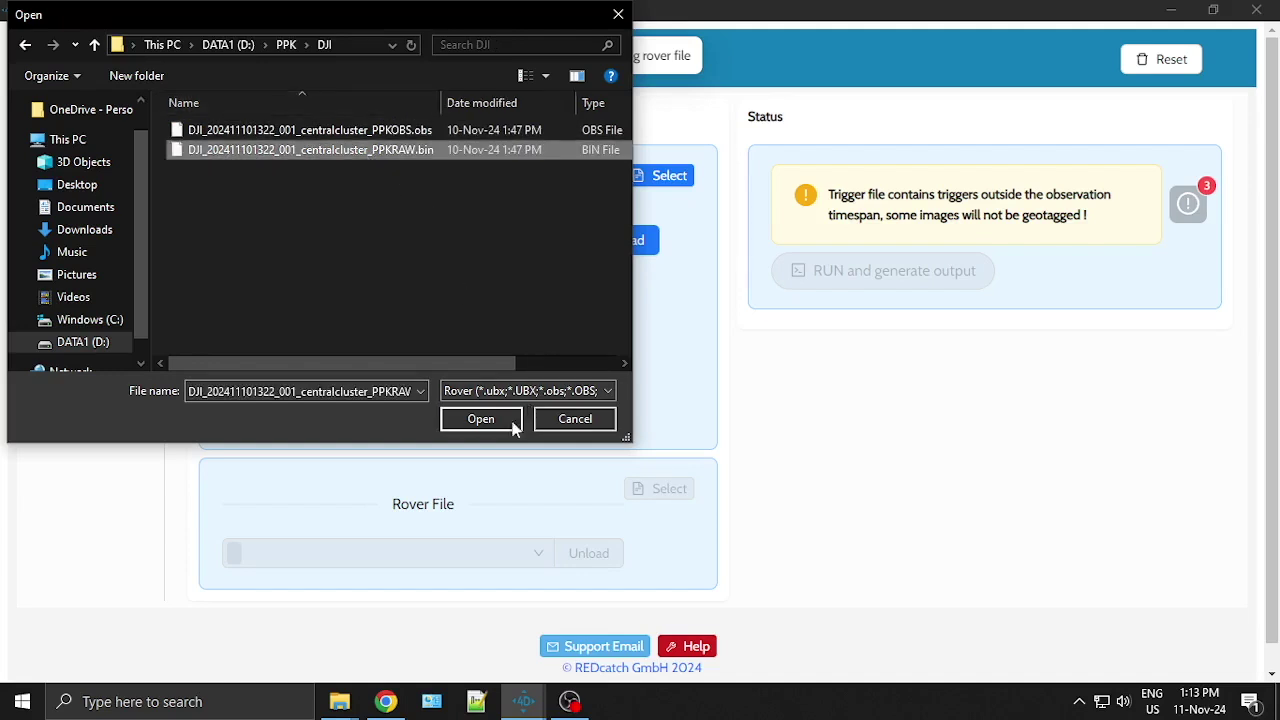
pyautogui.click(481, 419)
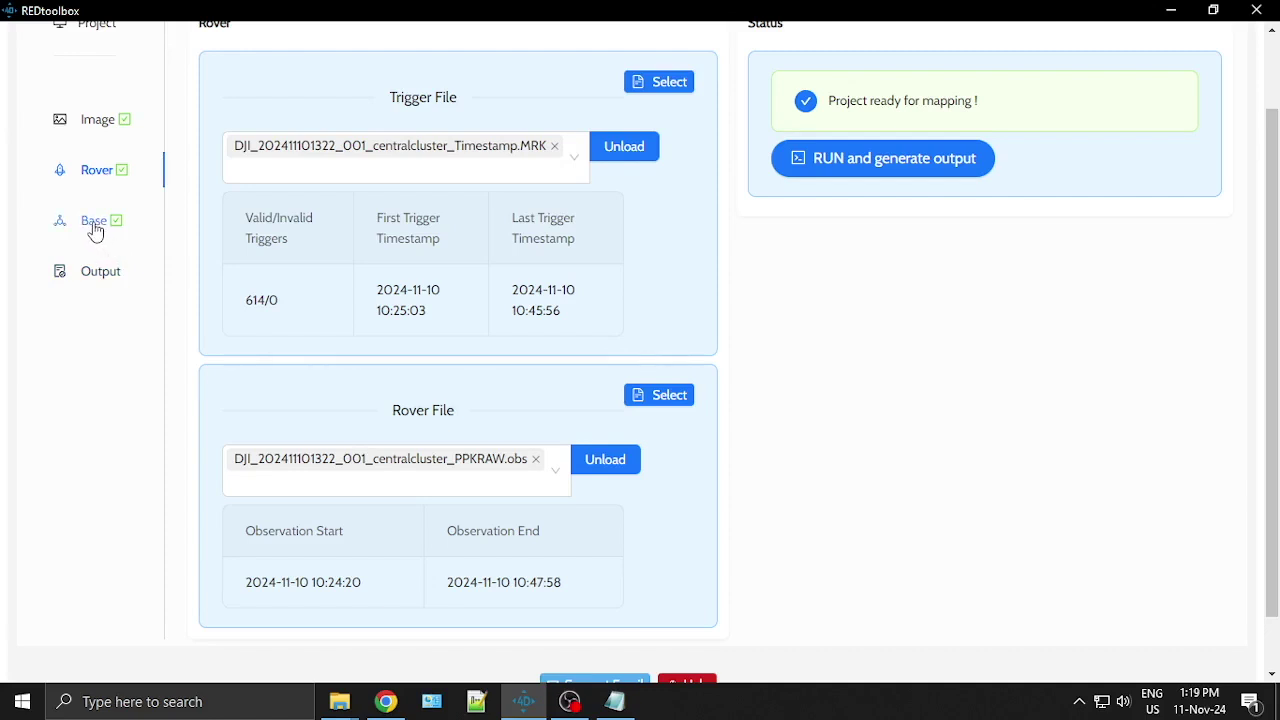
# In the base settings, set the base latitude to -7.211687, copied from the Notepad notes.
pyautogui.click(94, 222)
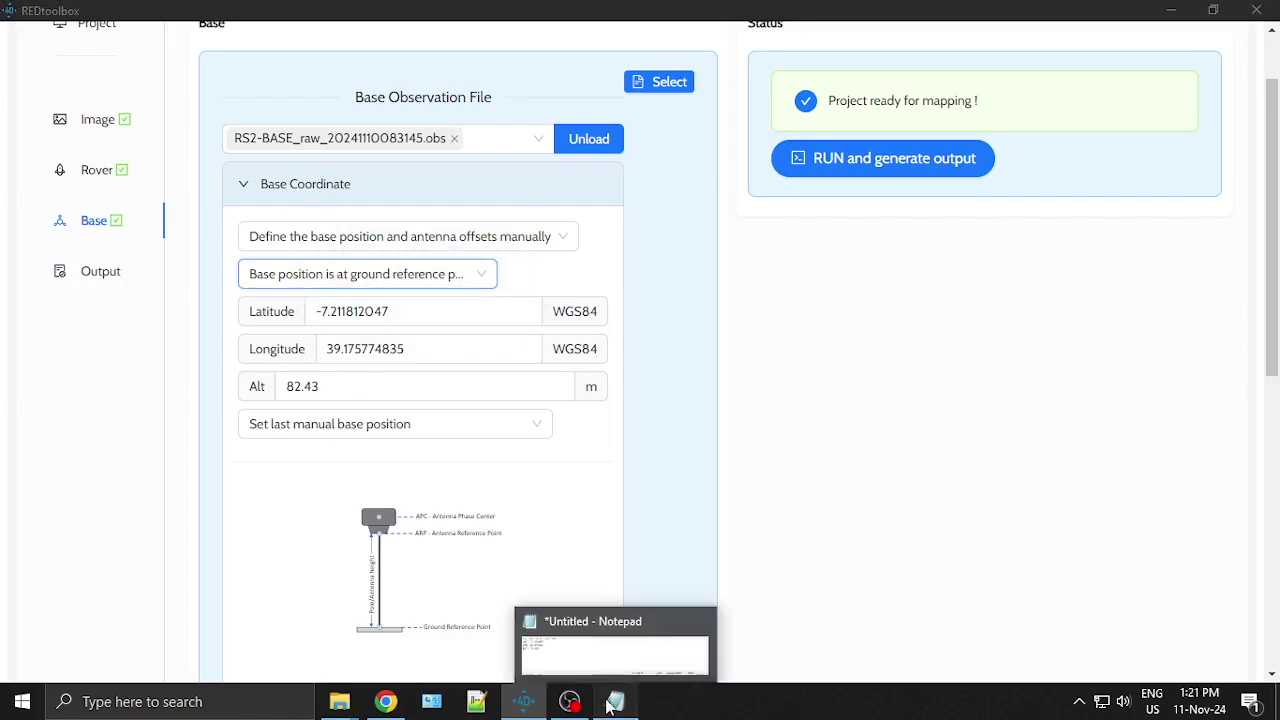
pyautogui.click(615, 701)
pyautogui.moveTo(42, 502); pyautogui.dragTo(129, 503)
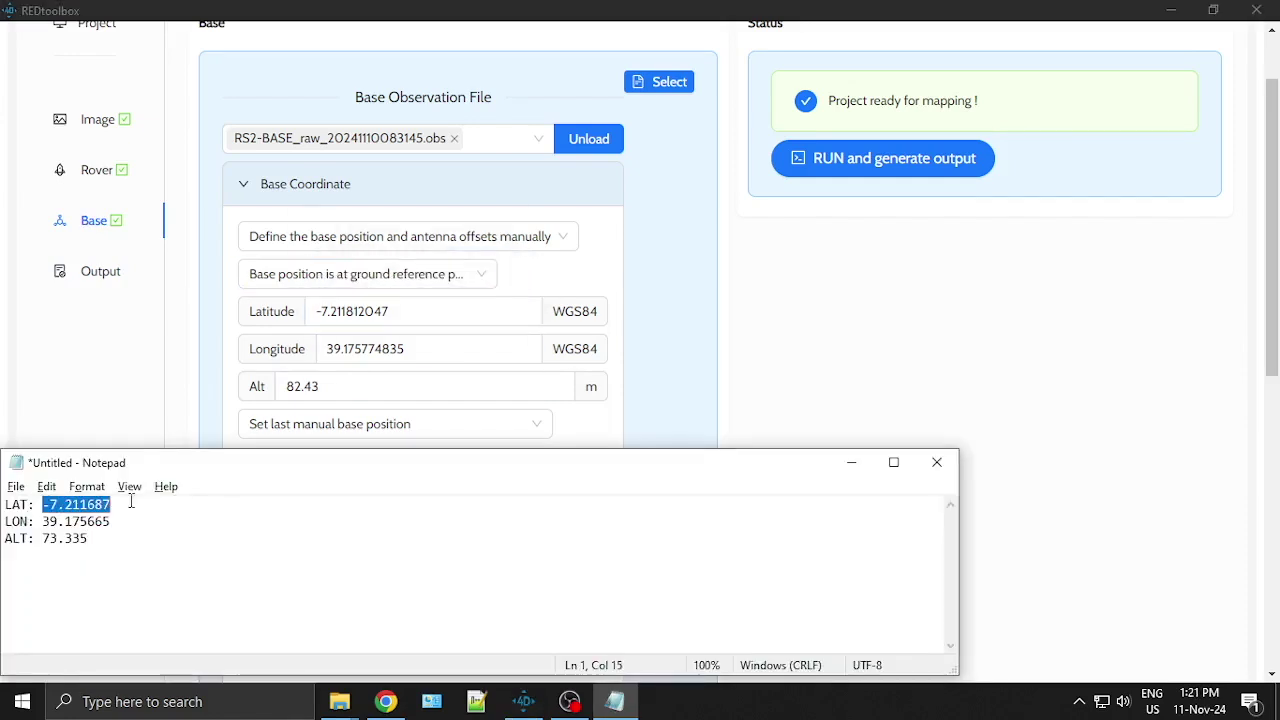
pyautogui.hotkey('ctrl', 'c')
pyautogui.doubleClick(423, 311)
pyautogui.hotkey('ctrl', 'v')
# Set the base longitude to 39.175665, copied from the Notepad notes.
pyautogui.click(396, 395)
pyautogui.click(615, 701)
pyautogui.hotkey('ctrl', 'c')
pyautogui.doubleClick(423, 349)
pyautogui.moveTo(42, 521); pyautogui.dragTo(90, 539)
pyautogui.hotkey('ctrl', 'v')
# Set the base altitude to 73.335 m, copied from the Notepad notes.
pyautogui.click(615, 701)
pyautogui.click(79, 540)
pyautogui.hotkey('ctrl', 'c')
pyautogui.doubleClick(302, 386)
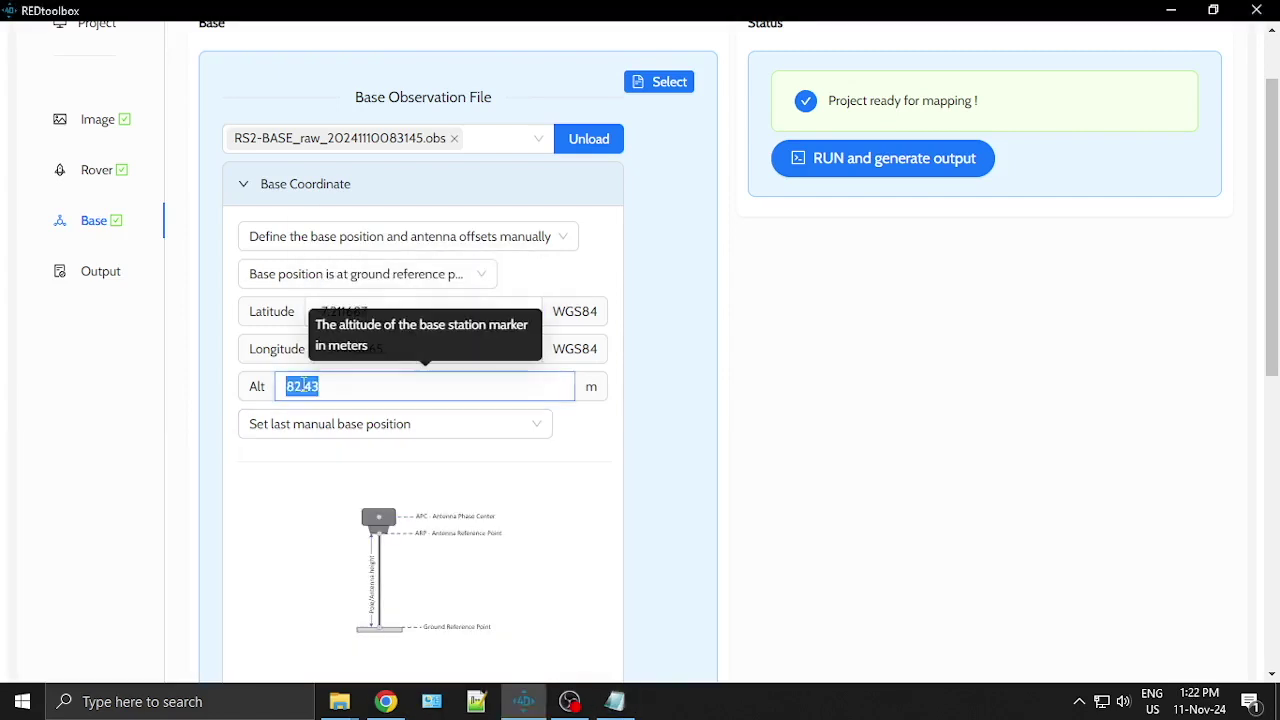
pyautogui.hotkey('ctrl', 'v')
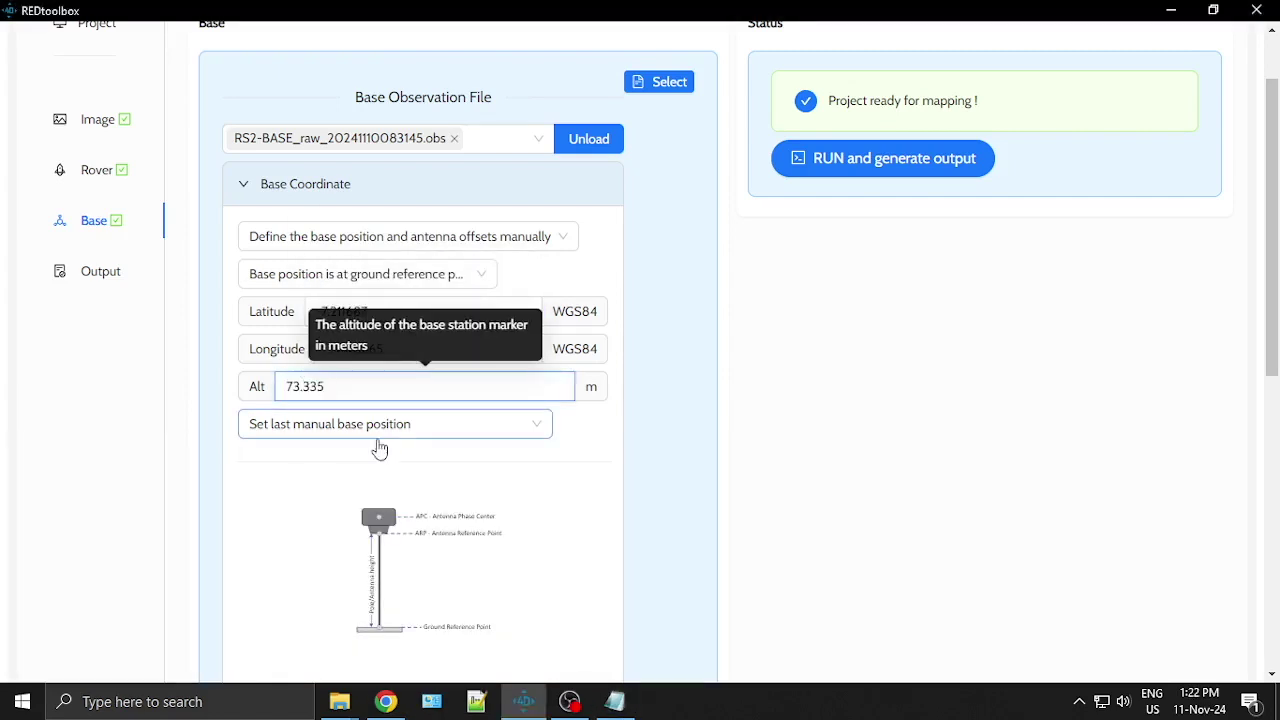
# Set the base station's pole/antenna height to 1.3 m.
pyautogui.scroll(-3, 611, 340)
pyautogui.doubleClick(400, 564)
pyautogui.write('1.3')
pyautogui.click(399, 531)
pyautogui.click(543, 486)
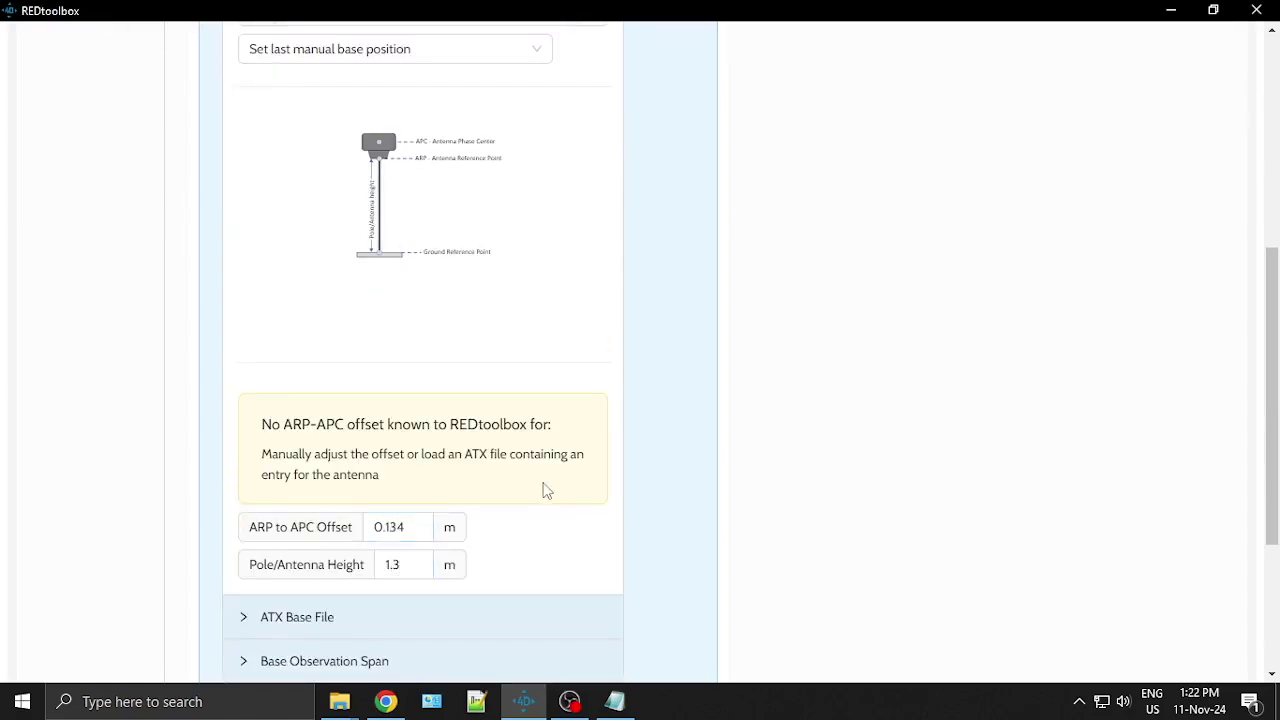
# Run the PPK correction and geotagging to generate the output.
pyautogui.scroll(-3, 517, 503)
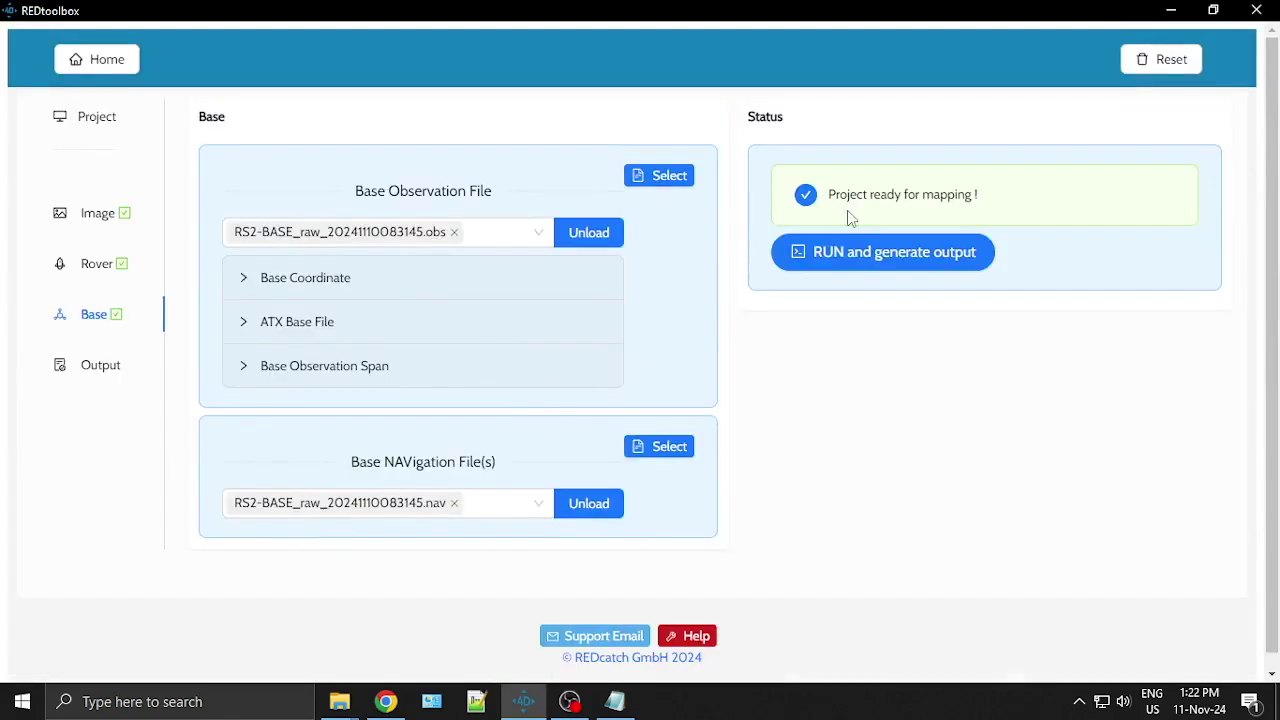
pyautogui.click(898, 264)
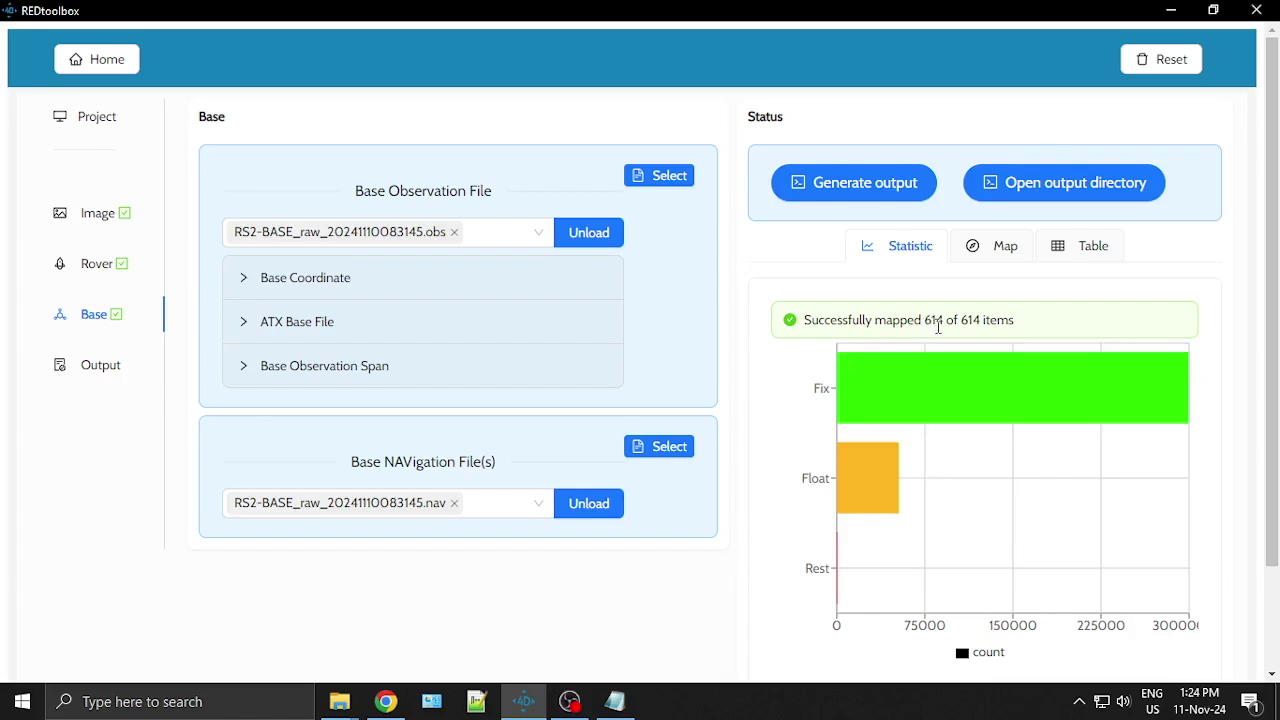
# Open the output directory and launch Pix4D_Project.p4d from its PIX4Dmapper folder in PIX4Dmapper.
pyautogui.click(1095, 190)
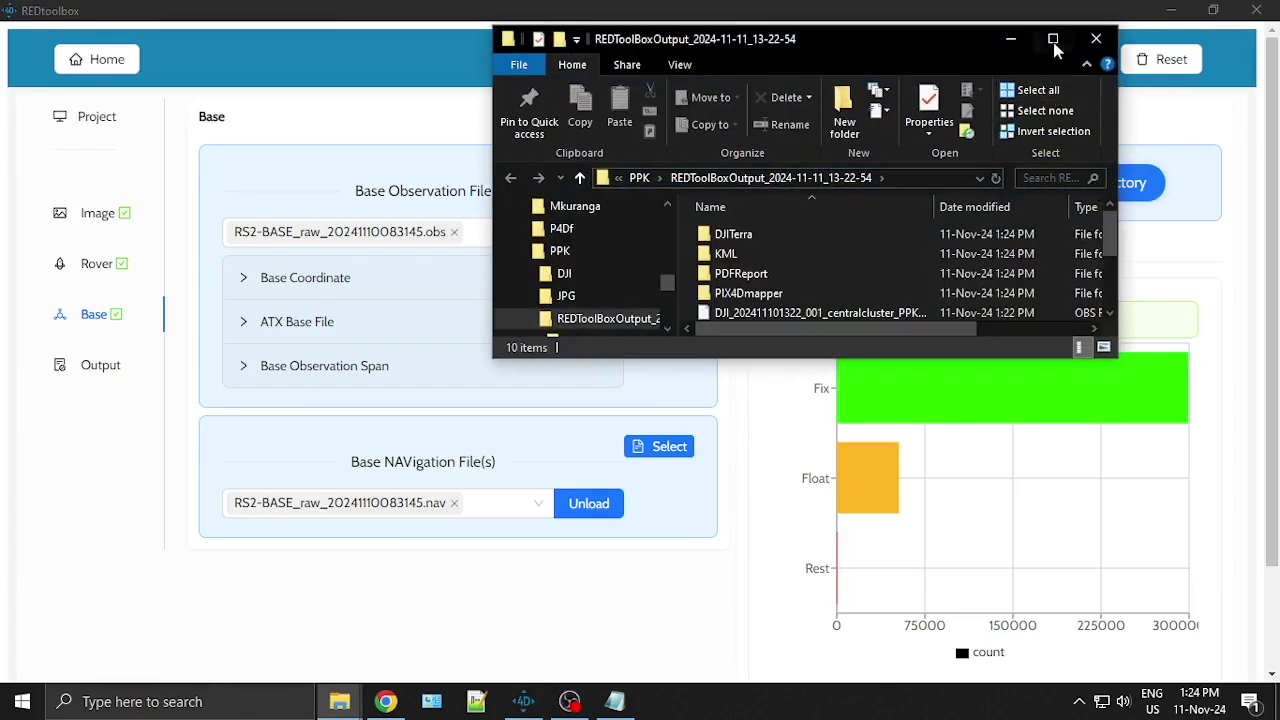
pyautogui.click(1053, 39)
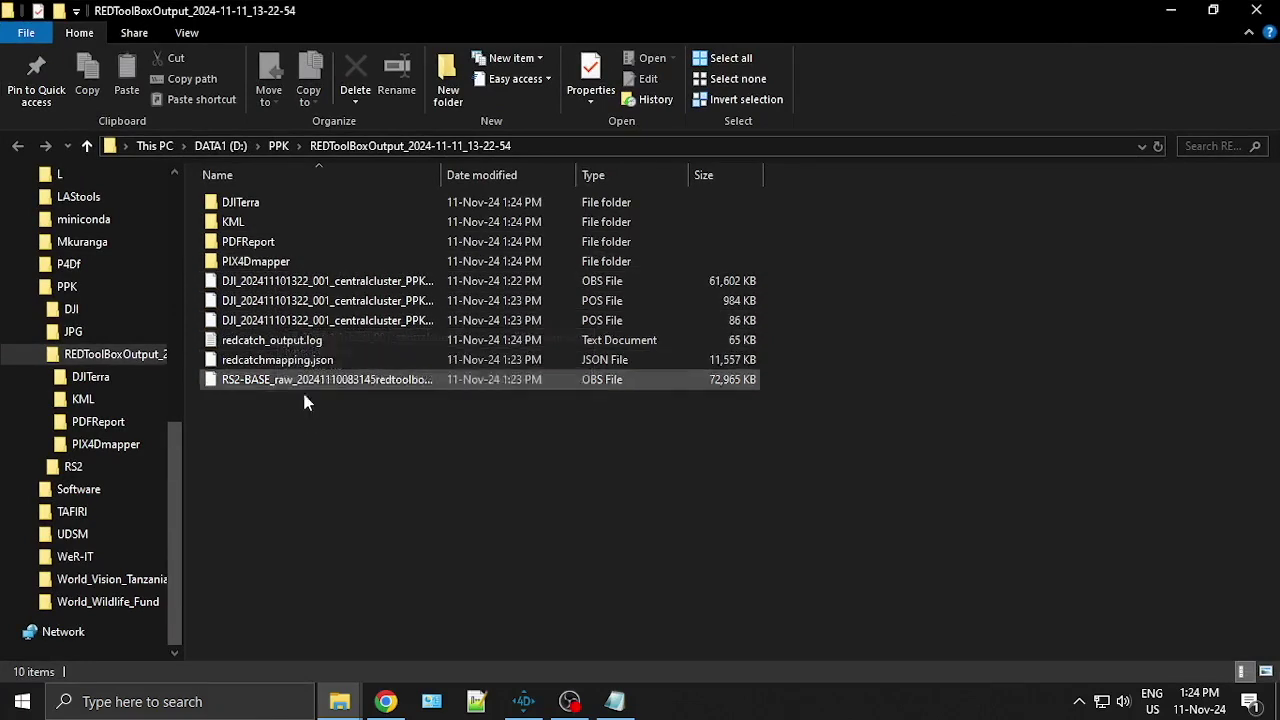
pyautogui.doubleClick(262, 262)
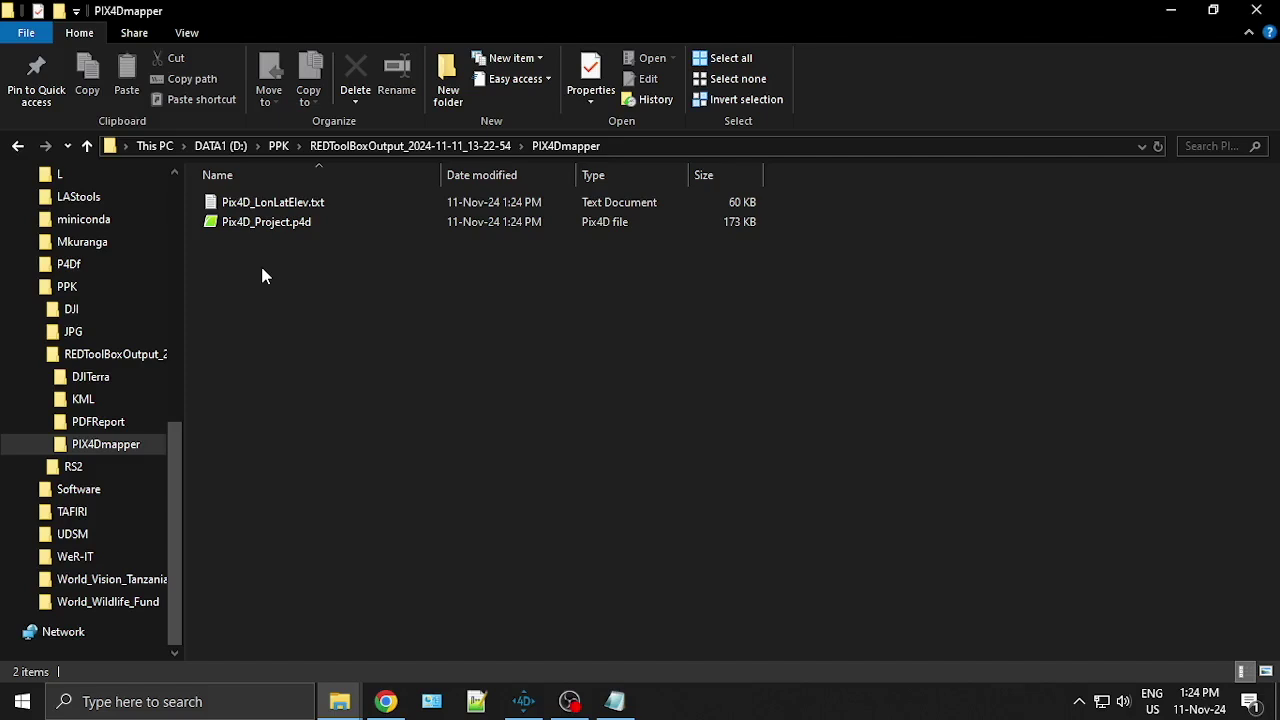
pyautogui.doubleClick(260, 223)
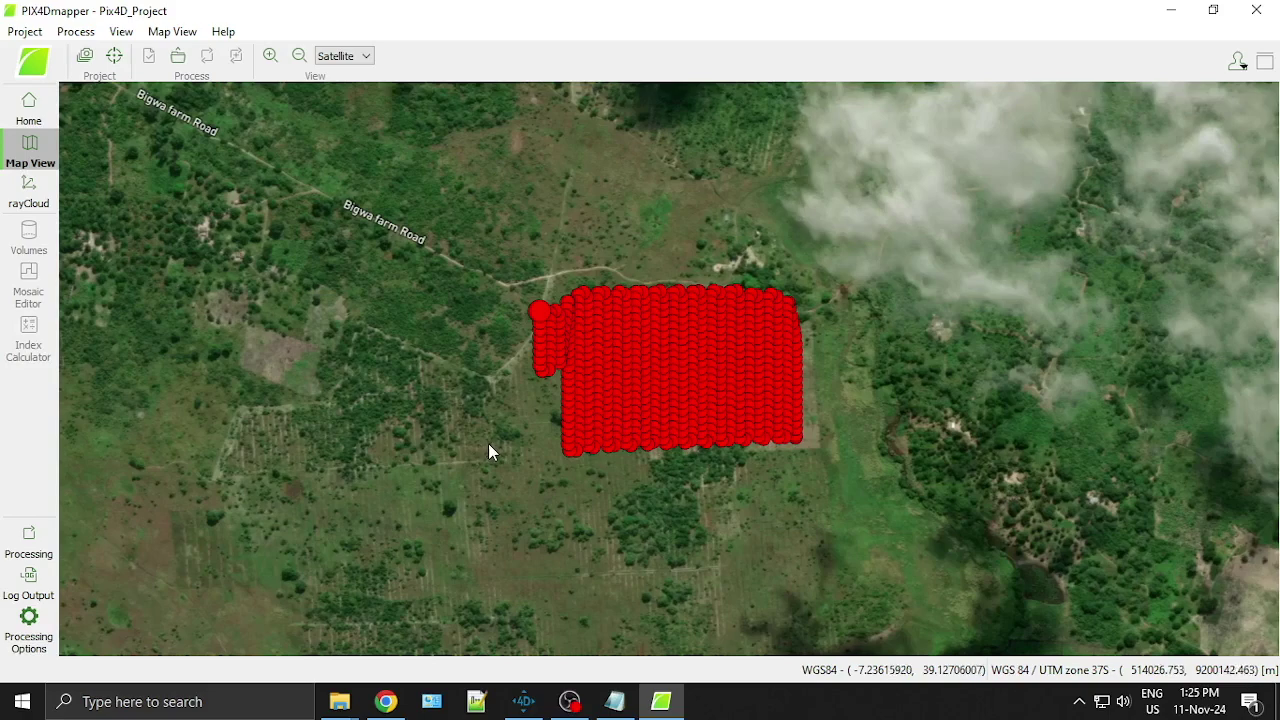
# Preview two of the geotagged drone photos from their camera positions on the map.
pyautogui.click(571, 464)
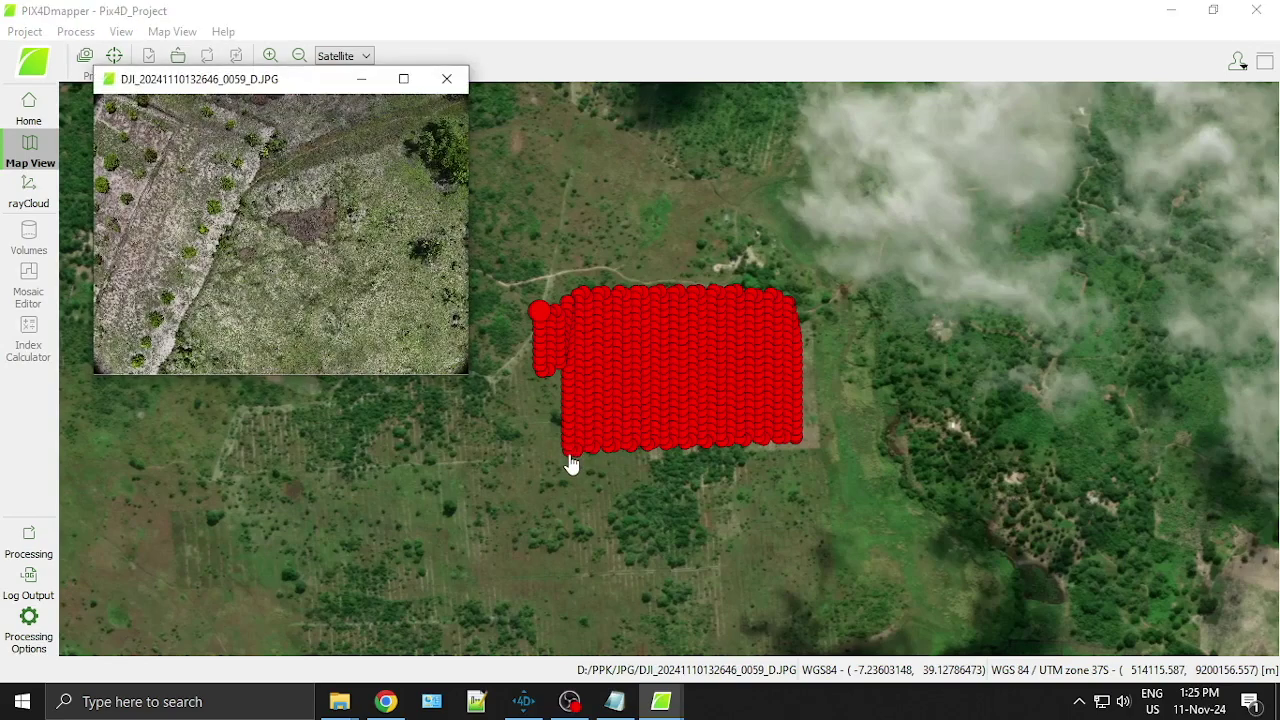
pyautogui.click(446, 80)
pyautogui.click(722, 367)
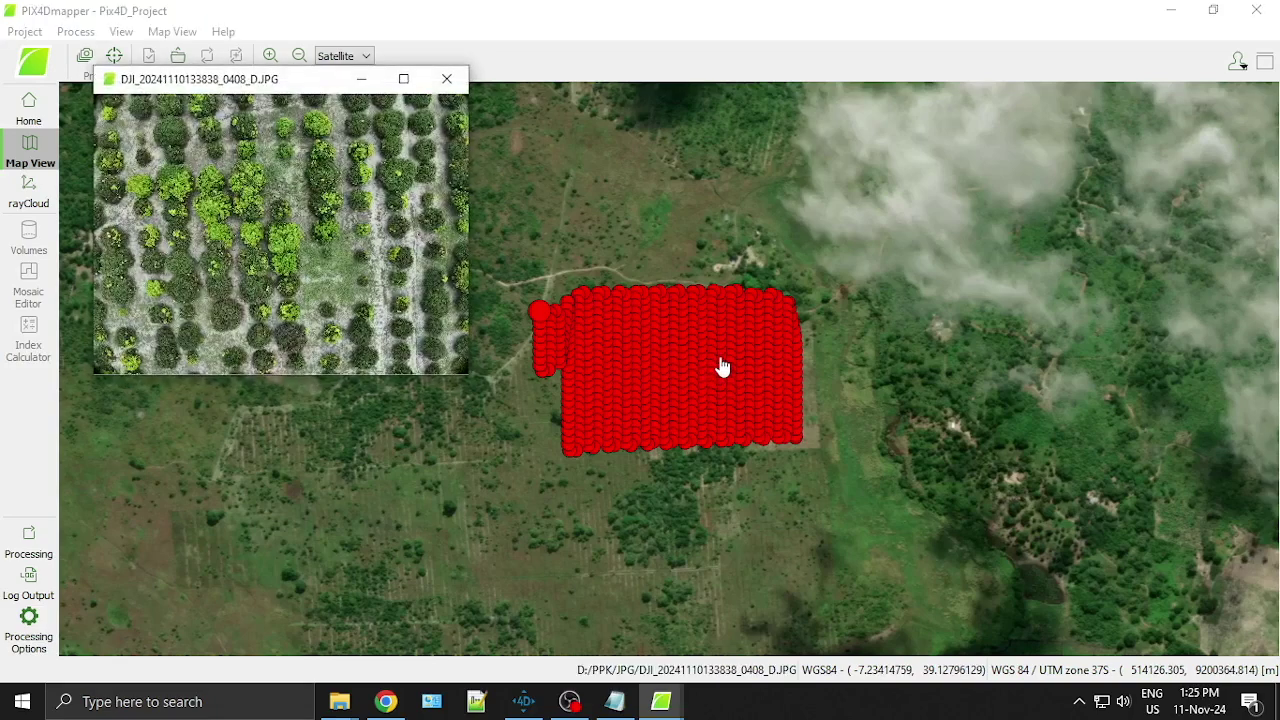
pyautogui.click(449, 82)
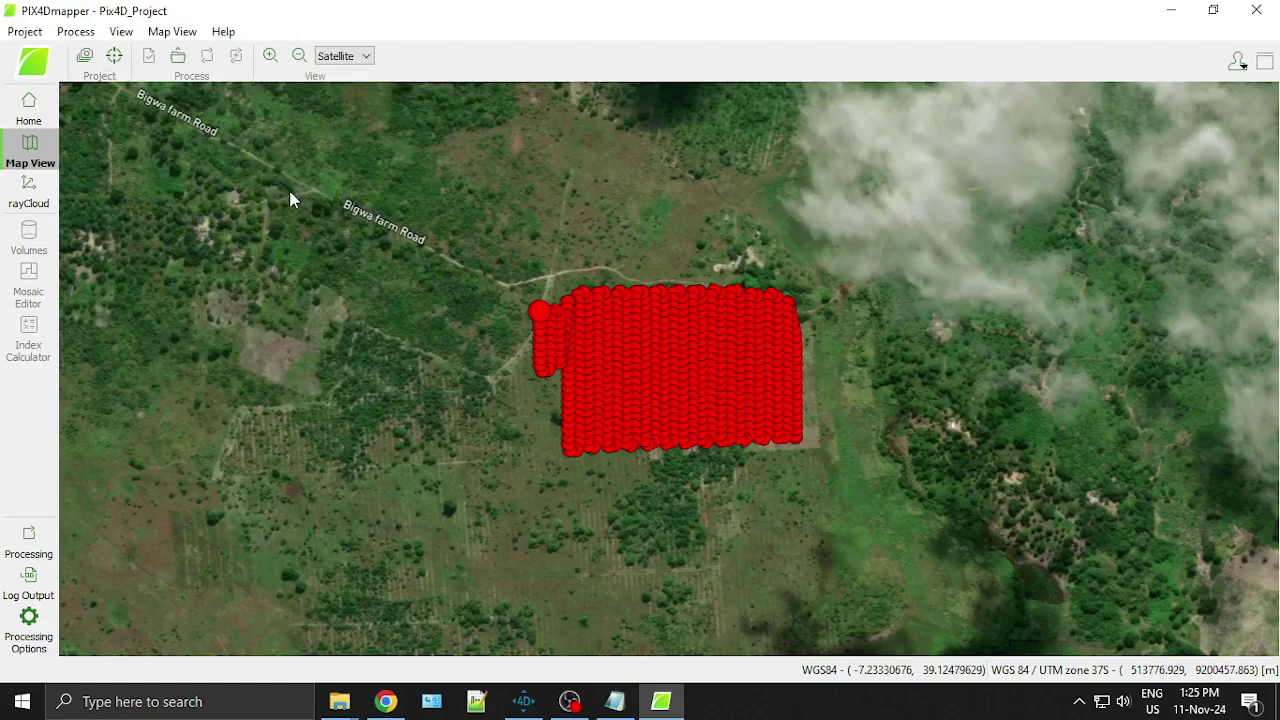
# Examine the images' geolocation and their horizontal and vertical accuracy in the Image Properties Editor.
pyautogui.click(84, 56)
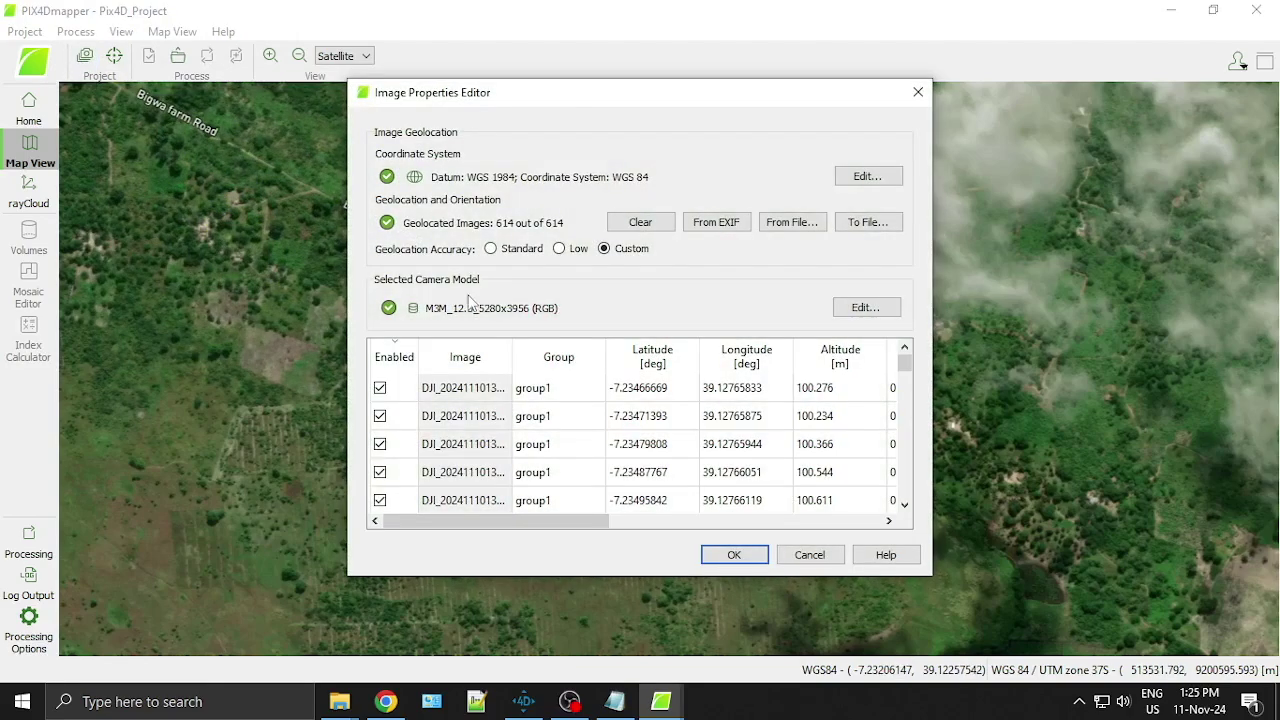
pyautogui.moveTo(531, 528); pyautogui.dragTo(650, 530)
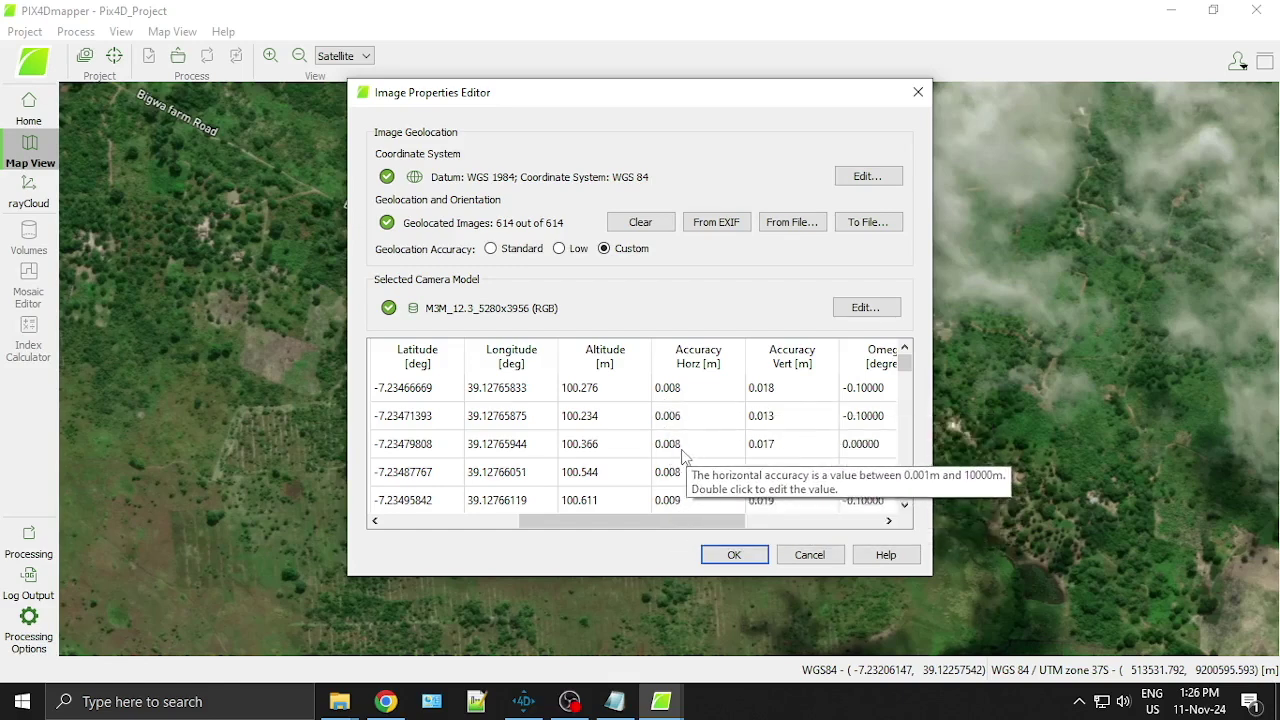
pyautogui.click(756, 563)
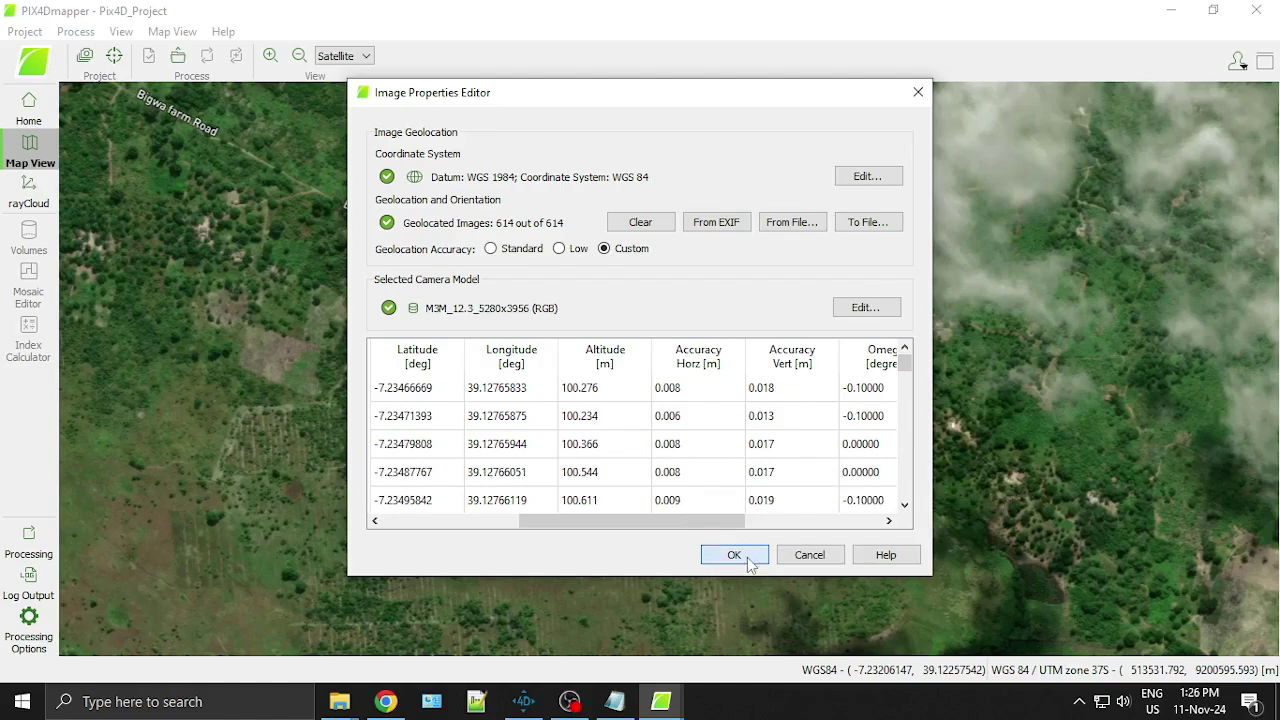